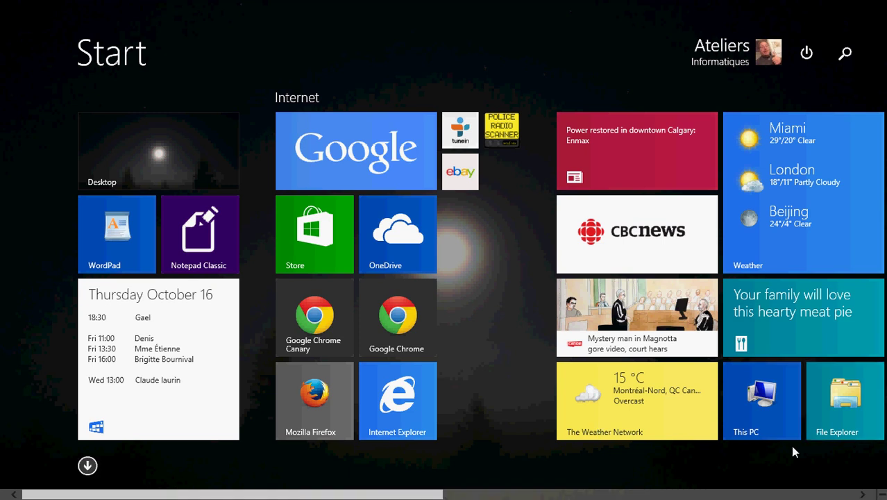
Step: Search the Start screen for 'file ex', then dismiss the search panel
{"action": "scroll", "coordinate": [830, 445], "scroll_direction": "down", "scroll_amount": 5}
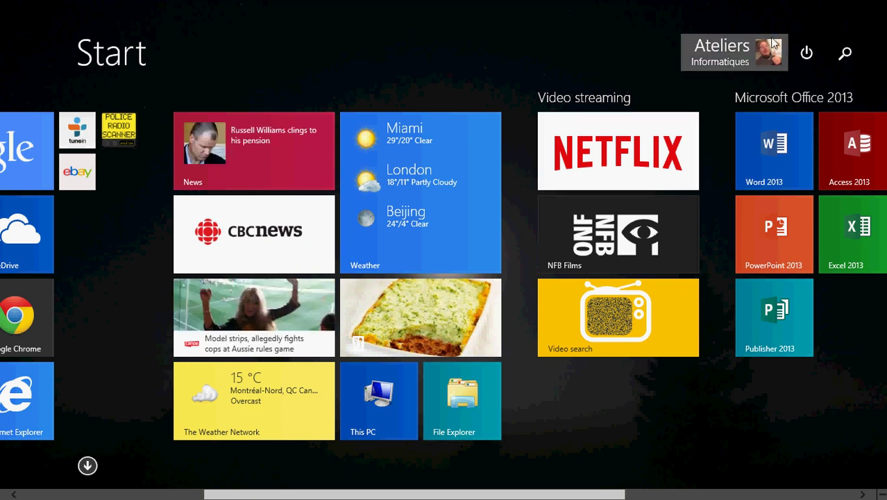
{"action": "left_click", "coordinate": [845, 56]}
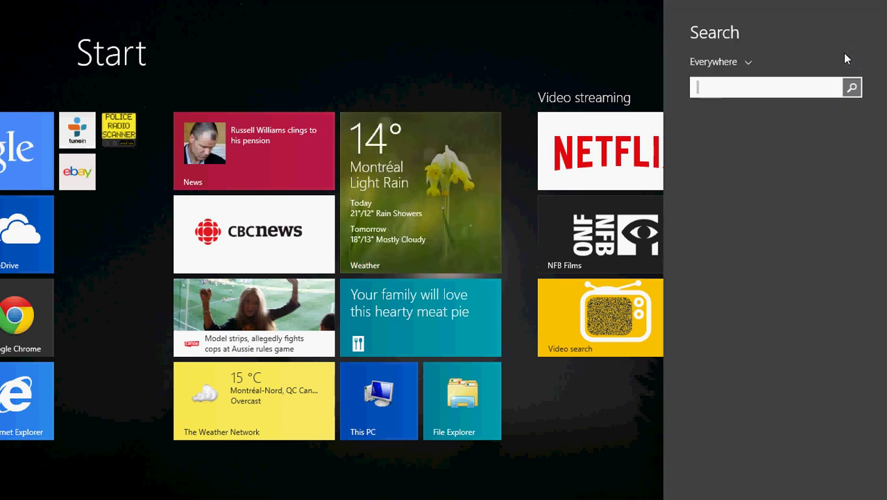
{"action": "type", "text": "file explorer"}
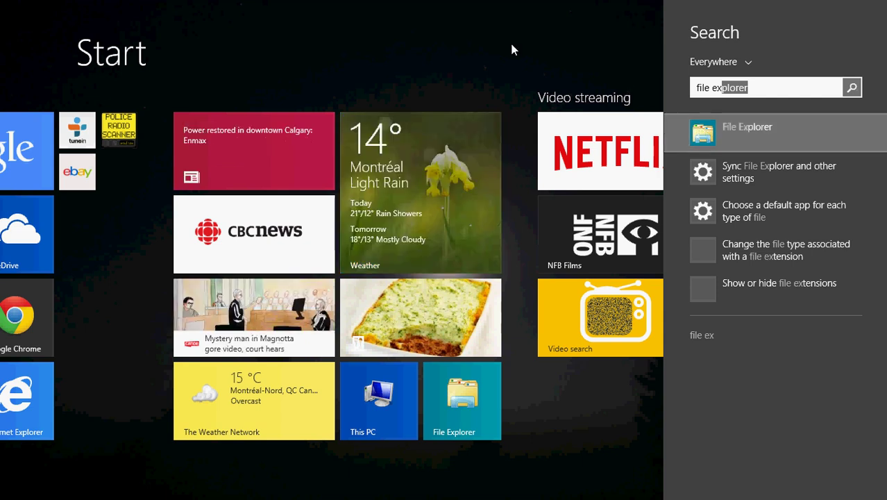
{"action": "left_click", "coordinate": [500, 43]}
{"action": "scroll", "coordinate": [388, 61], "scroll_direction": "up", "scroll_amount": 3}
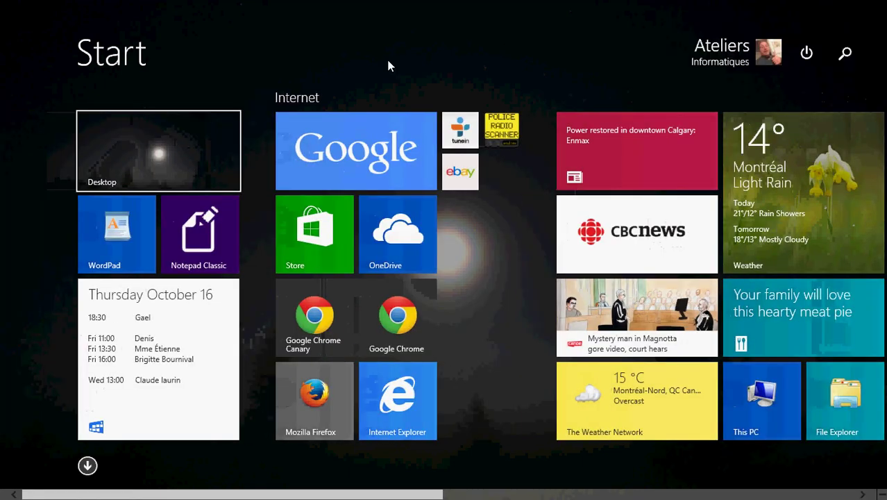
Step: Go to the desktop, open File Explorer on This PC and maximize its window
{"action": "left_click", "coordinate": [170, 168]}
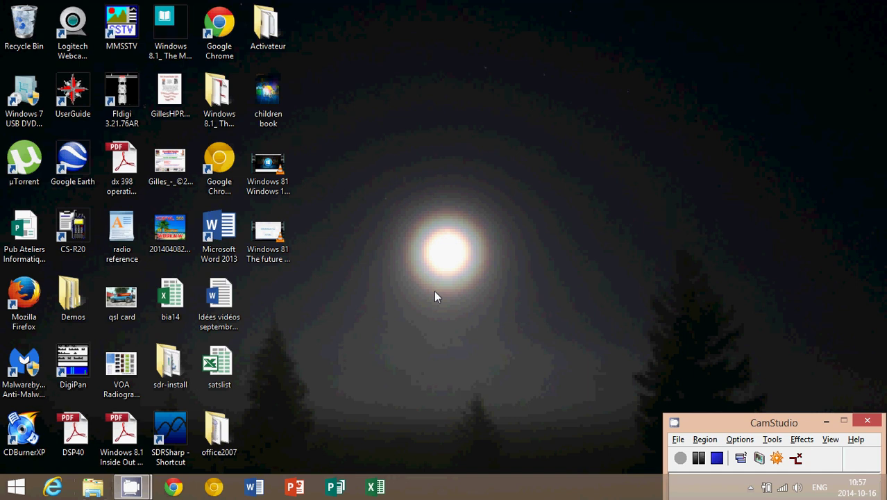
{"action": "left_click", "coordinate": [92, 490]}
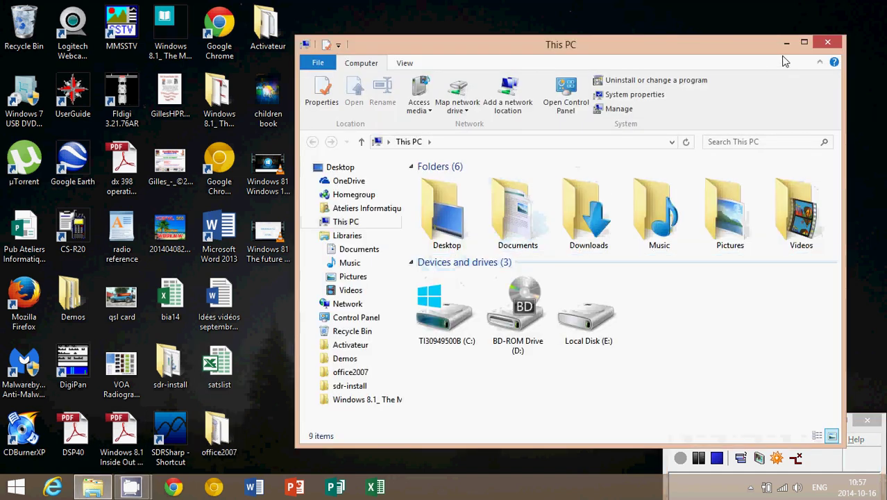
{"action": "left_click", "coordinate": [804, 44]}
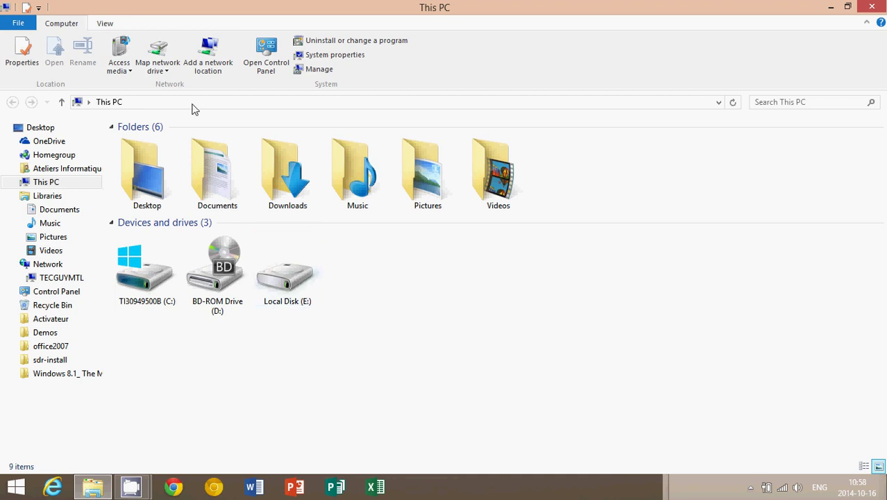
Step: Turn the navigation pane off from the View tab, then switch it back on
{"action": "left_click", "coordinate": [105, 24]}
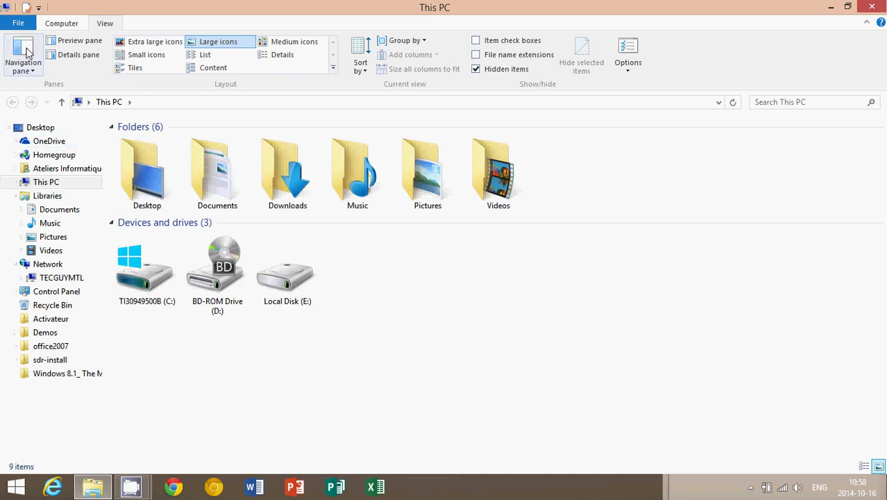
{"action": "left_click", "coordinate": [31, 71]}
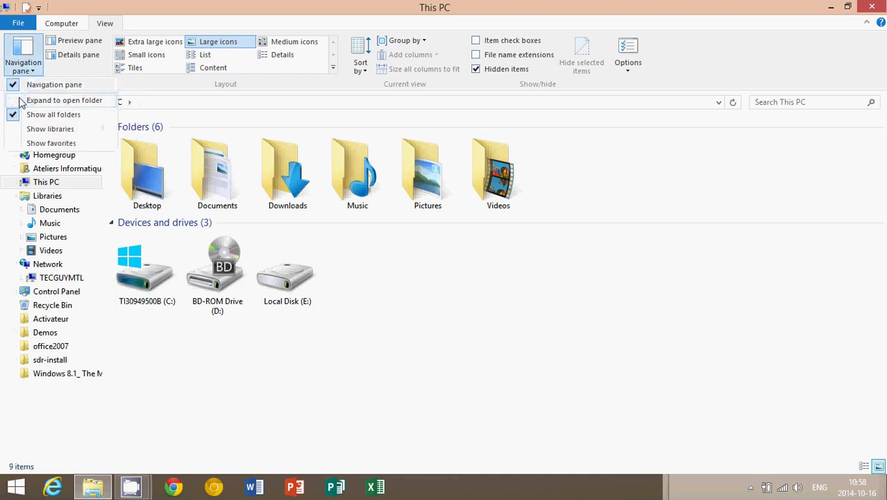
{"action": "left_click", "coordinate": [20, 86]}
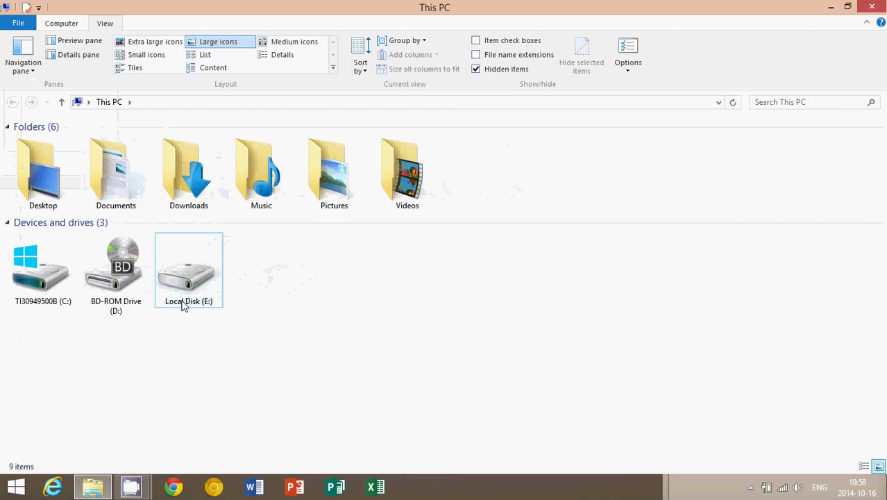
{"action": "left_click", "coordinate": [25, 52]}
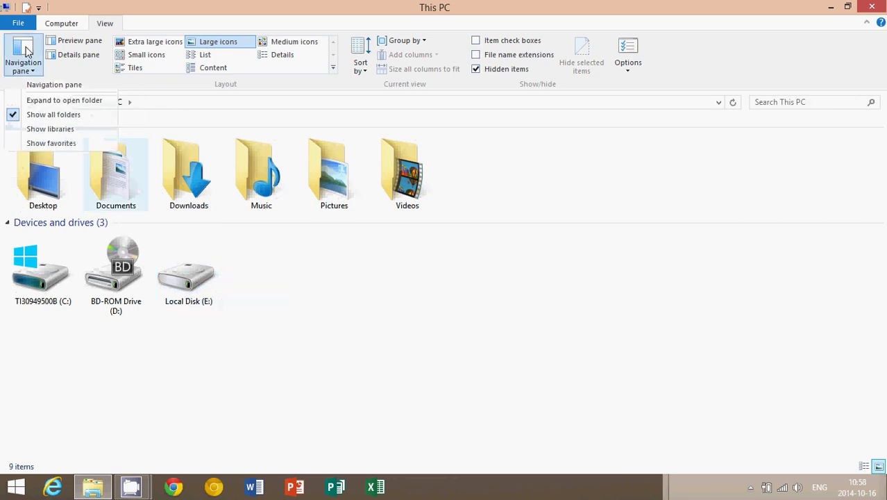
{"action": "left_click", "coordinate": [48, 85]}
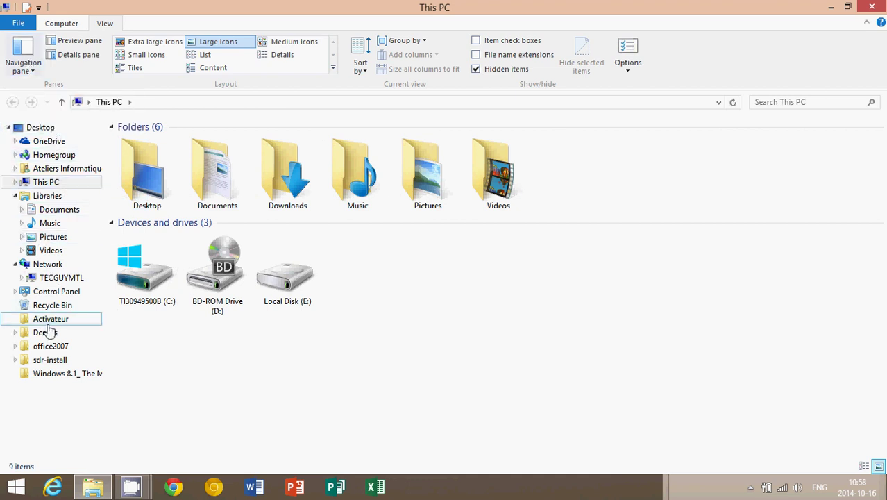
Step: Minimize the ribbon, show the Quick Access Toolbar below it, then expand the ribbon again
{"action": "right_click", "coordinate": [501, 27]}
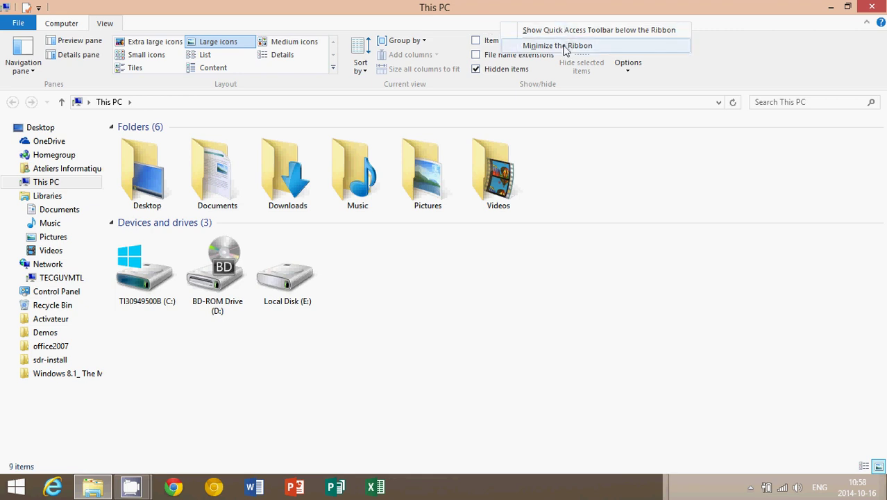
{"action": "left_click", "coordinate": [566, 47]}
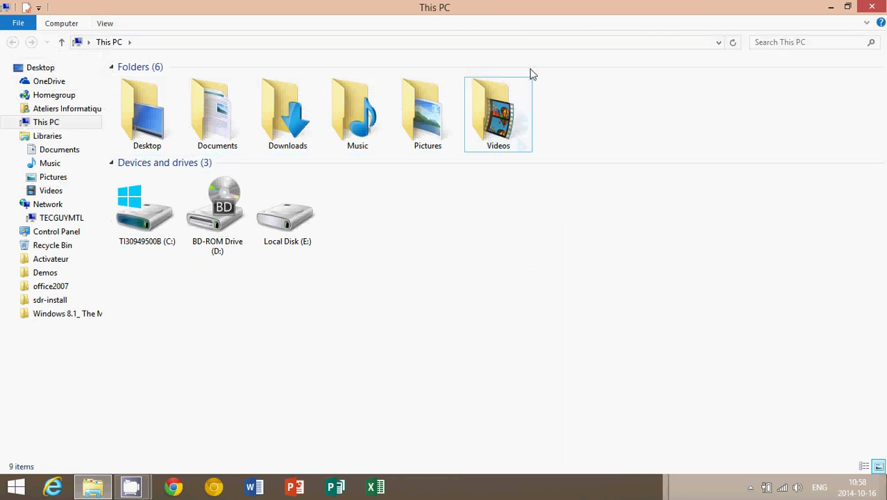
{"action": "right_click", "coordinate": [545, 27]}
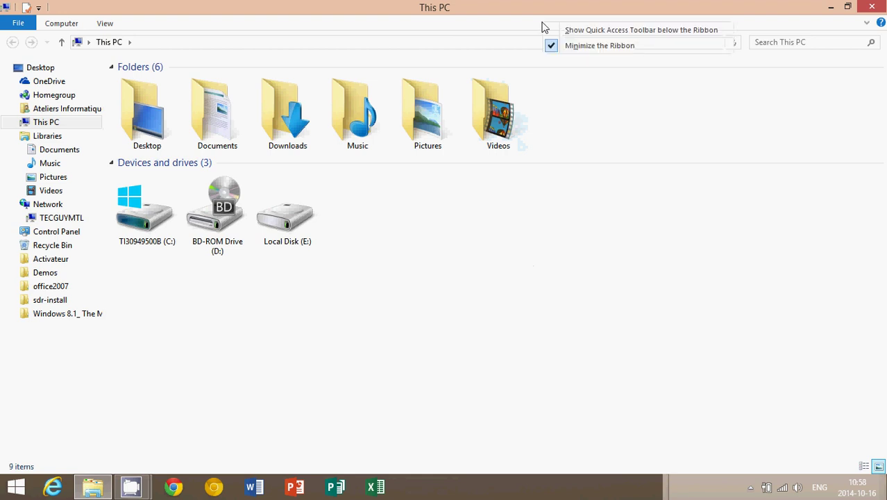
{"action": "left_click", "coordinate": [597, 30]}
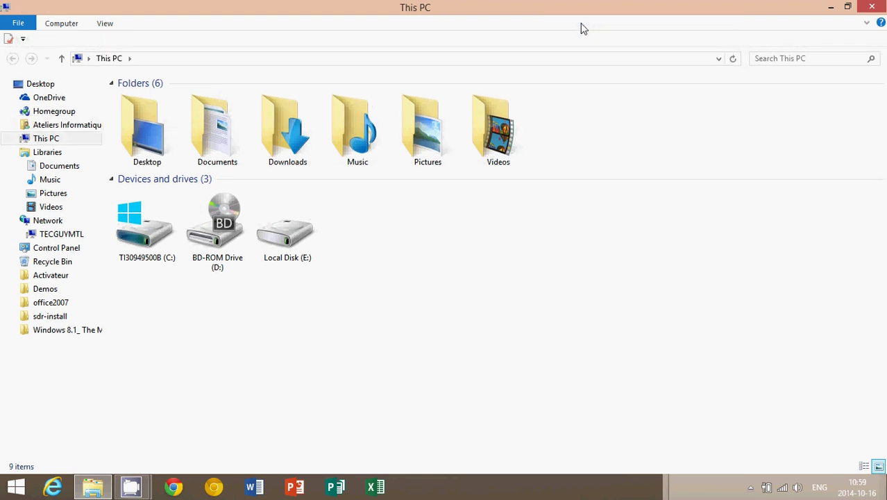
{"action": "right_click", "coordinate": [584, 27]}
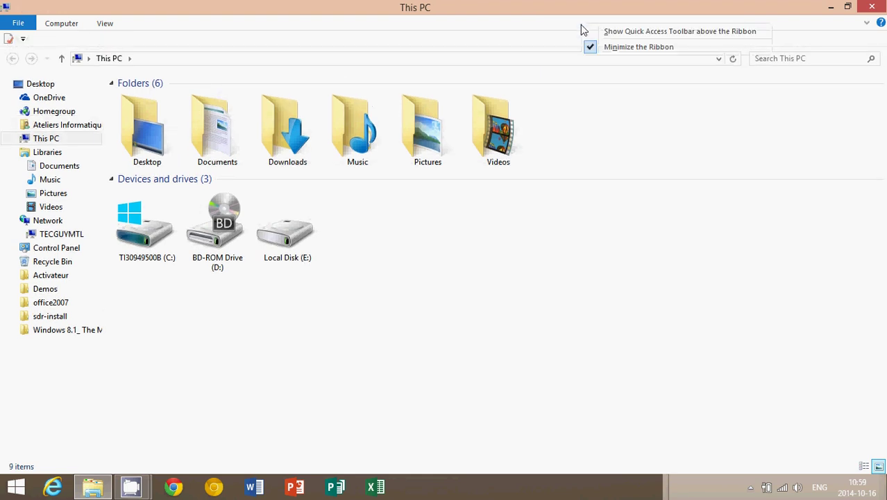
{"action": "left_click", "coordinate": [627, 49]}
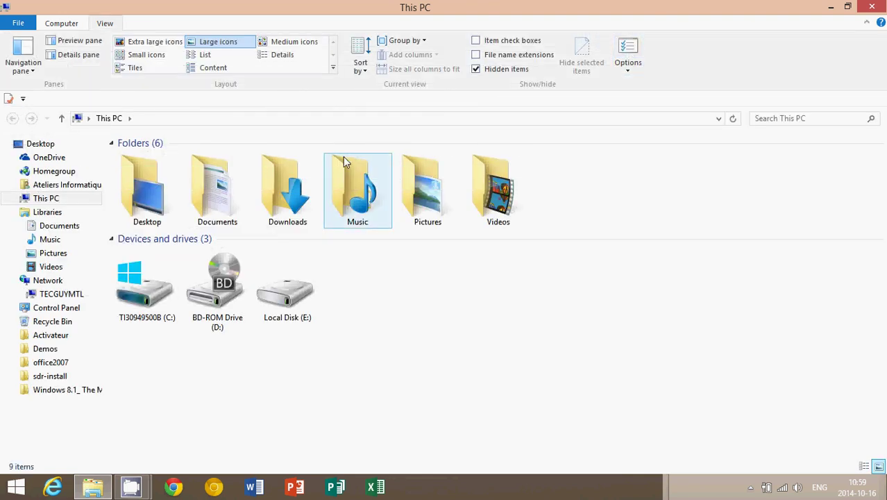
Step: Briefly show and dismiss the charms, then expand This PC in the folder tree
{"action": "key", "text": "super+c"}
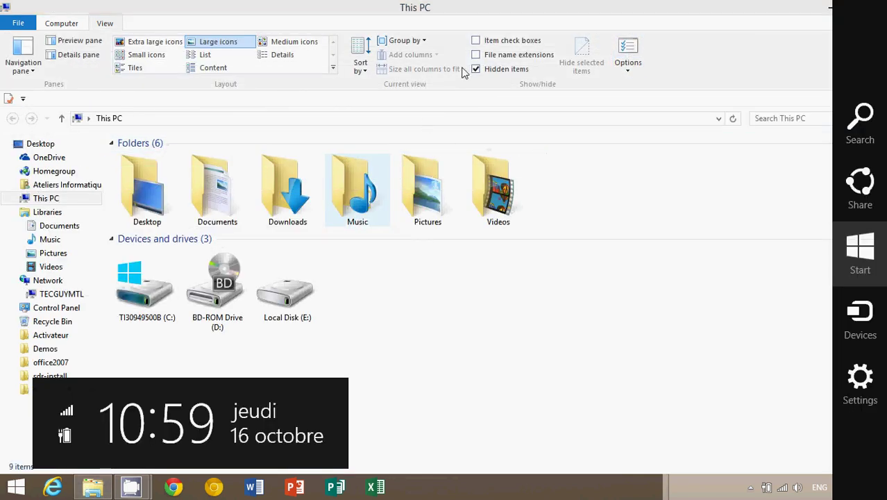
{"action": "key", "text": "Escape"}
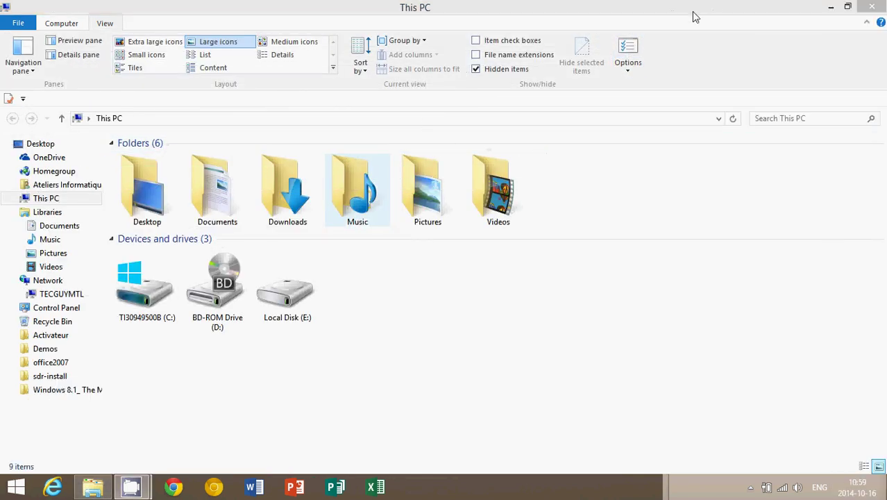
{"action": "left_click", "coordinate": [15, 199]}
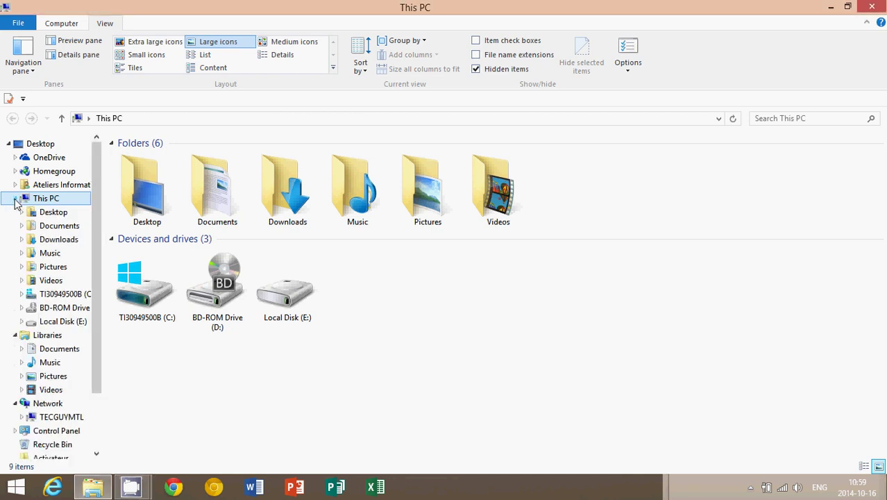
{"action": "left_click", "coordinate": [53, 212]}
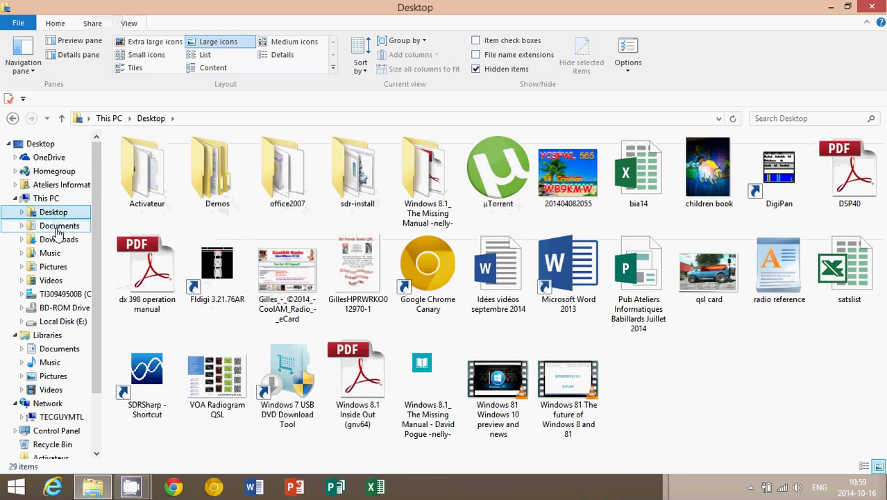
{"action": "left_click", "coordinate": [58, 228]}
{"action": "left_click", "coordinate": [55, 242]}
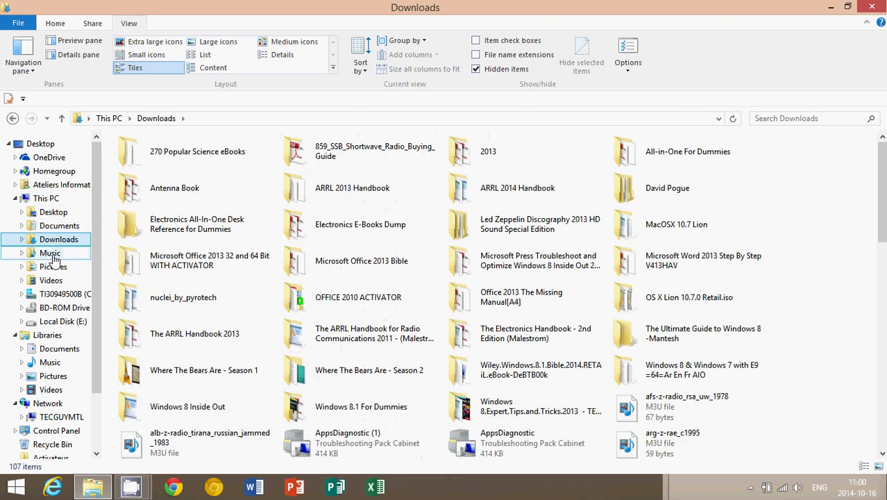
{"action": "left_click", "coordinate": [52, 254]}
{"action": "left_click", "coordinate": [62, 213]}
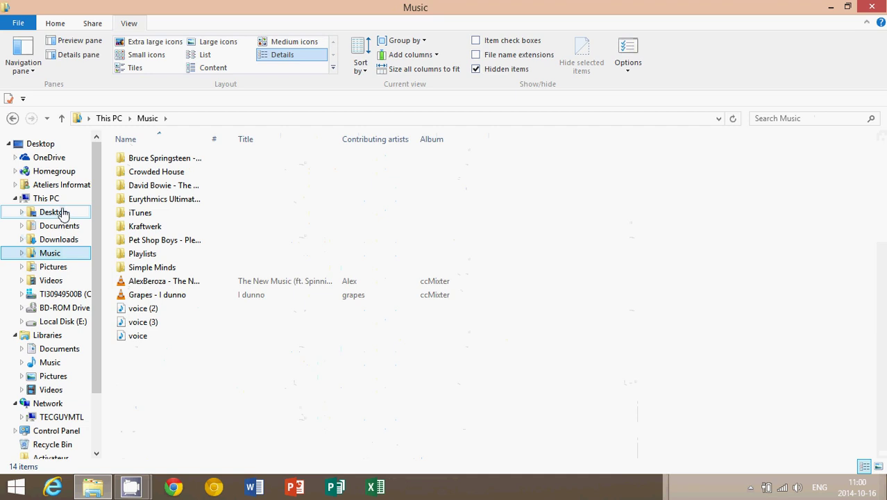
{"action": "left_click", "coordinate": [47, 199]}
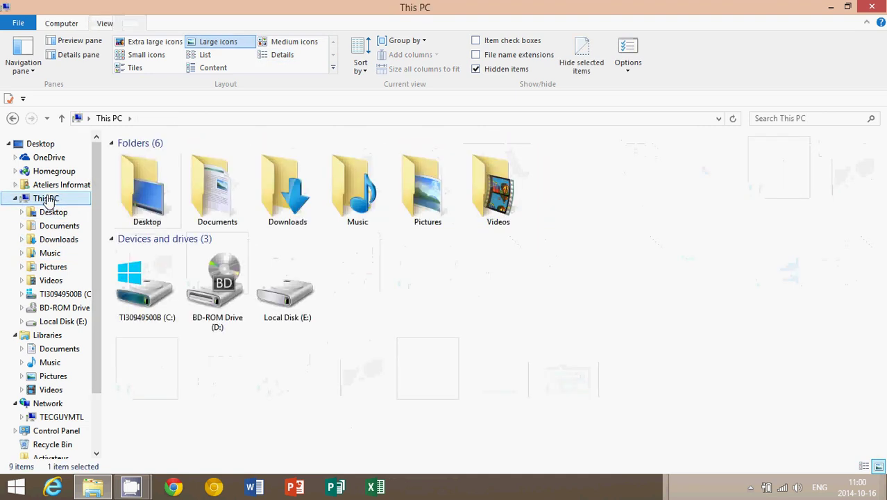
{"action": "left_click", "coordinate": [21, 226]}
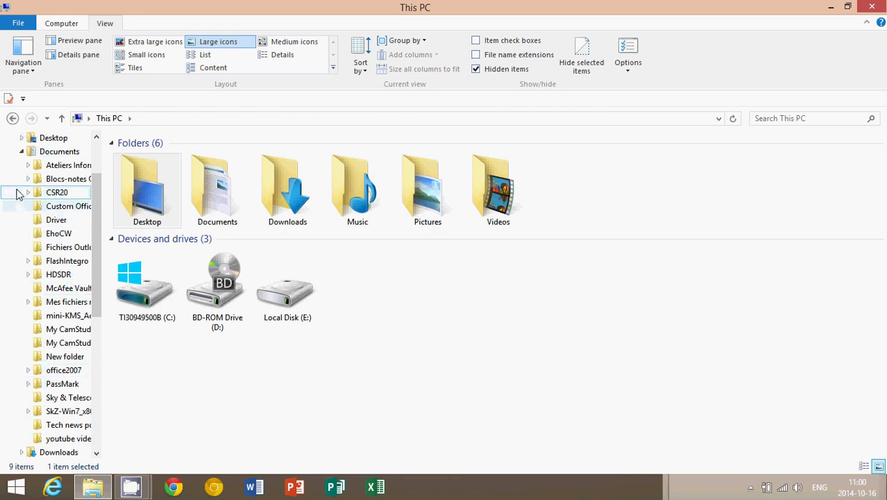
{"action": "left_click", "coordinate": [21, 151]}
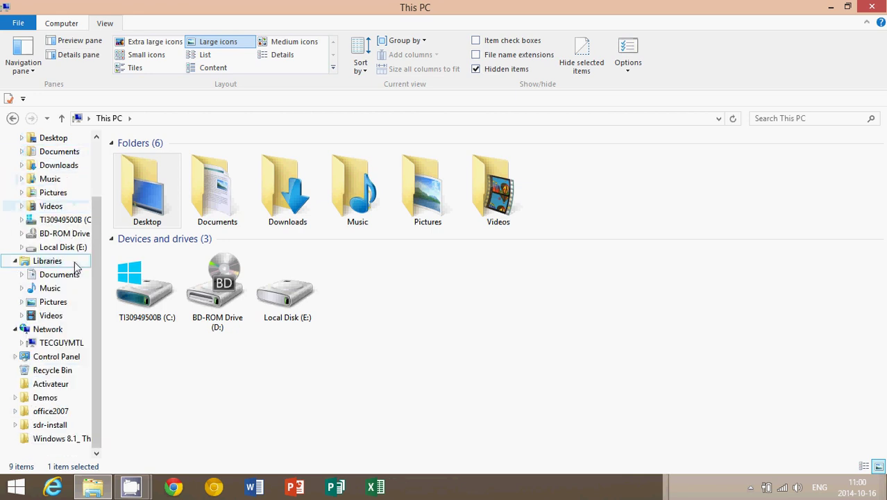
{"action": "left_click_drag", "start_coordinate": [99, 214], "coordinate": [99, 149]}
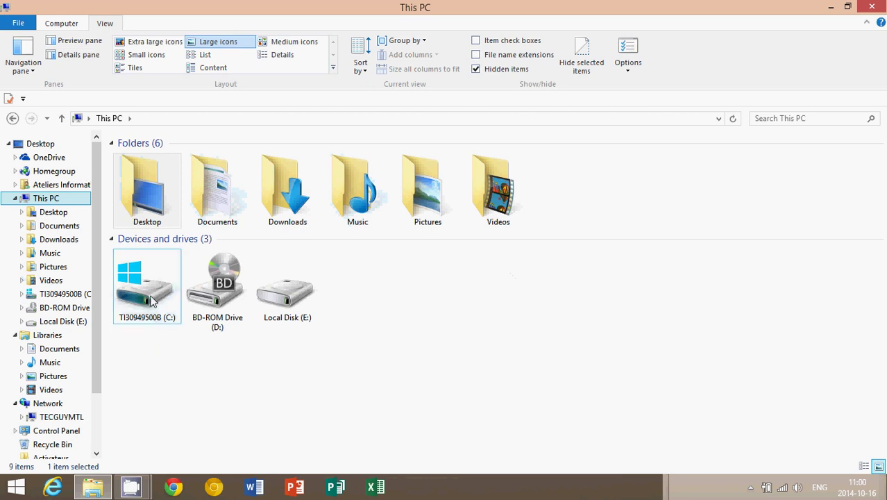
Step: Browse C: into Users and the first profile folder, then return to the C: root
{"action": "mouse_move", "coordinate": [150, 297]}
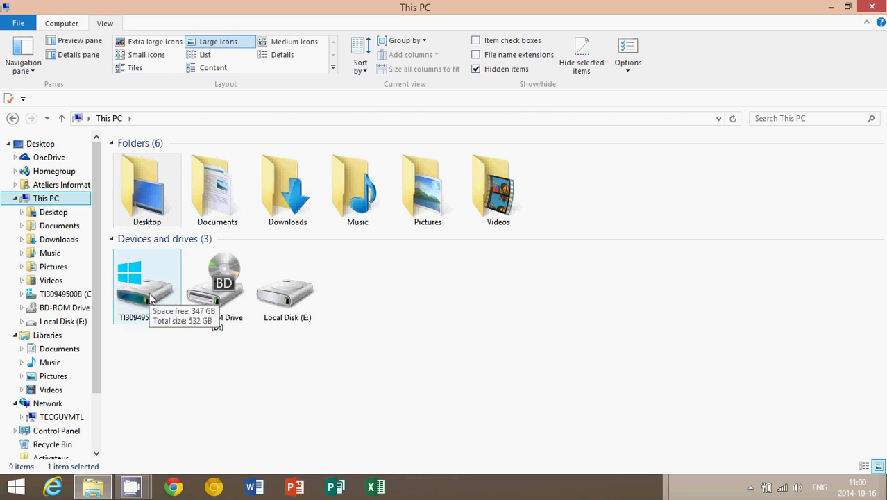
{"action": "double_click", "coordinate": [150, 297]}
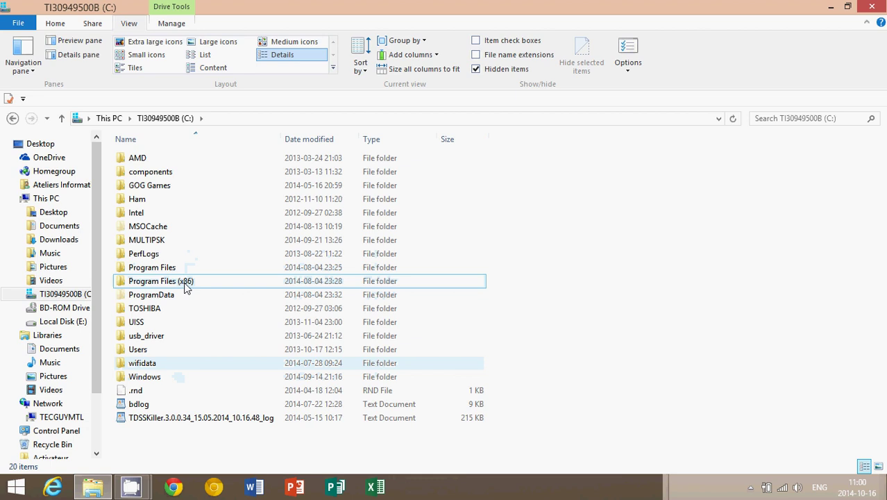
{"action": "double_click", "coordinate": [139, 350]}
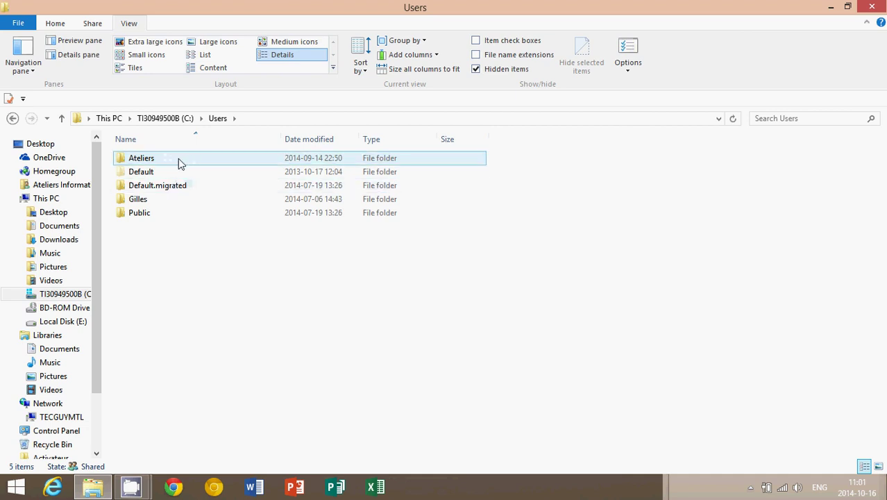
{"action": "double_click", "coordinate": [179, 159]}
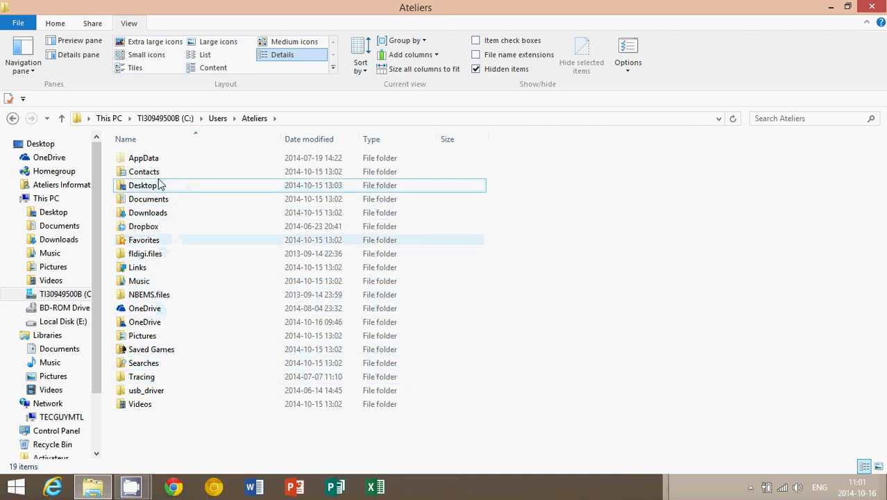
{"action": "left_click", "coordinate": [166, 118]}
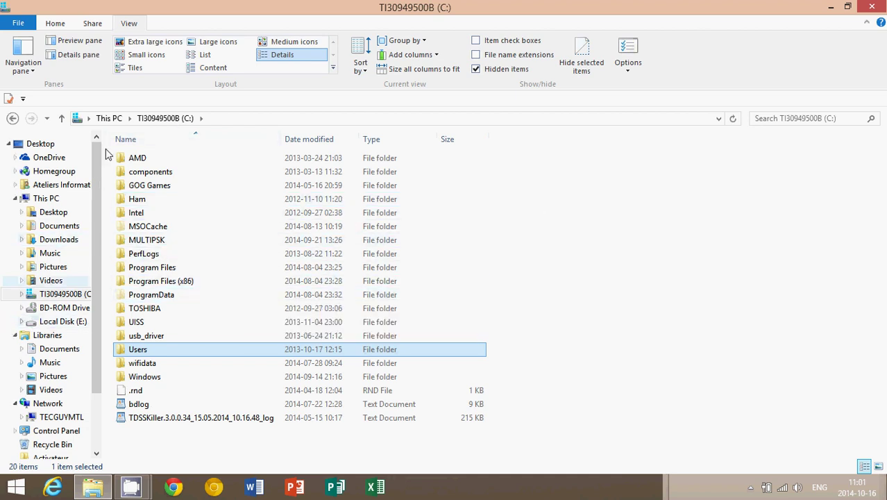
Step: Collapse Libraries and Network in the folder tree and show This PC's folders and drives
{"action": "left_click", "coordinate": [8, 145]}
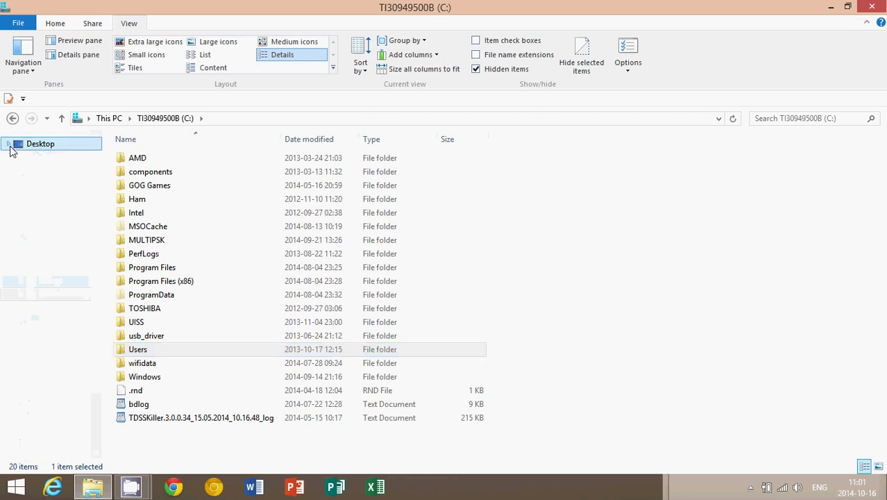
{"action": "left_click", "coordinate": [8, 144]}
{"action": "left_click", "coordinate": [15, 200]}
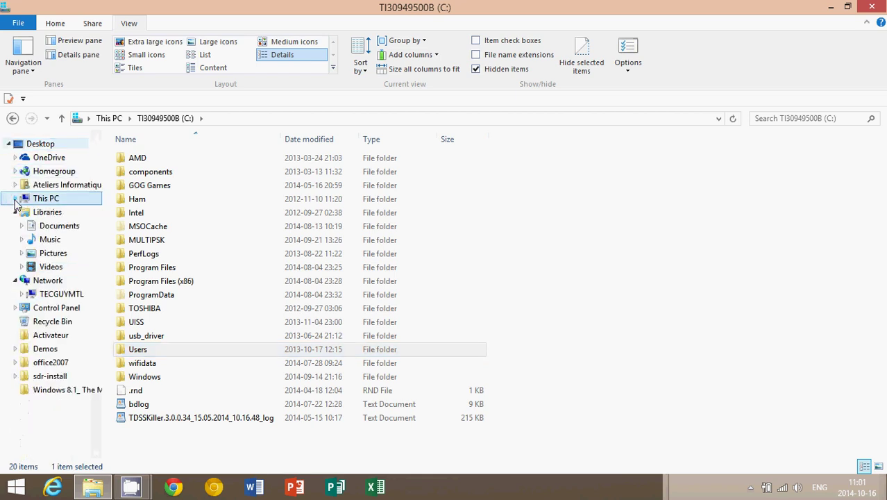
{"action": "left_click", "coordinate": [15, 212]}
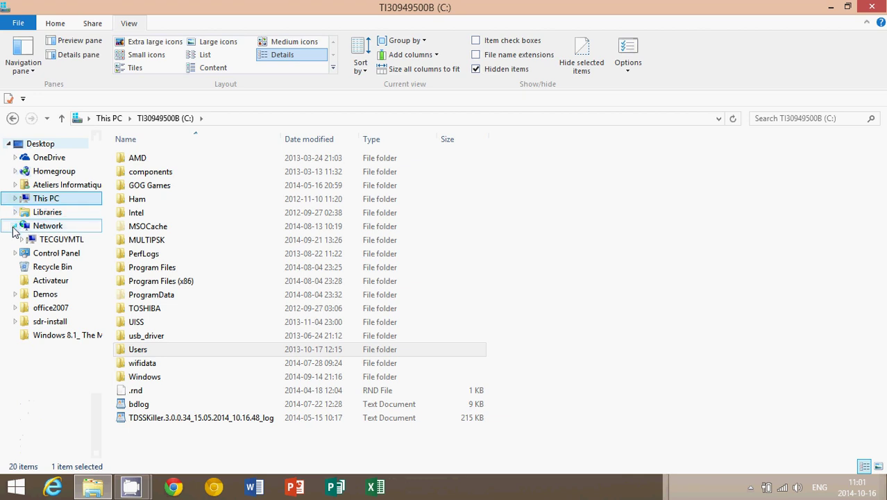
{"action": "left_click", "coordinate": [15, 227]}
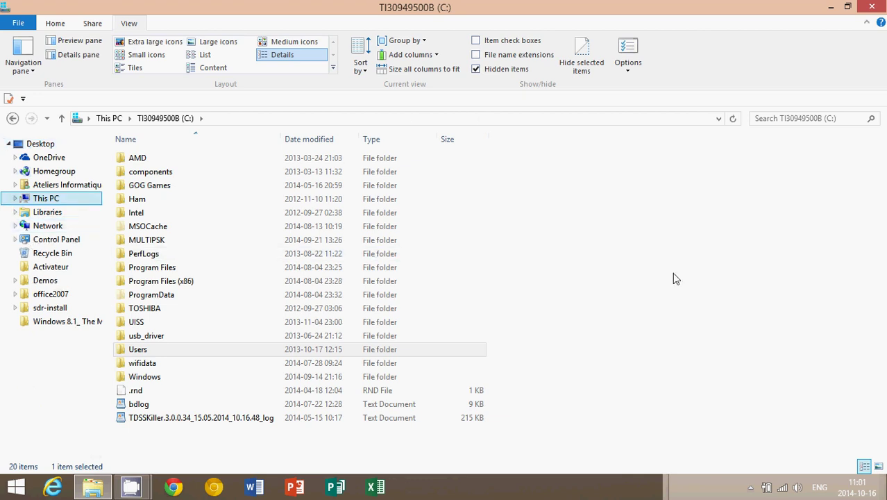
{"action": "left_click", "coordinate": [15, 199]}
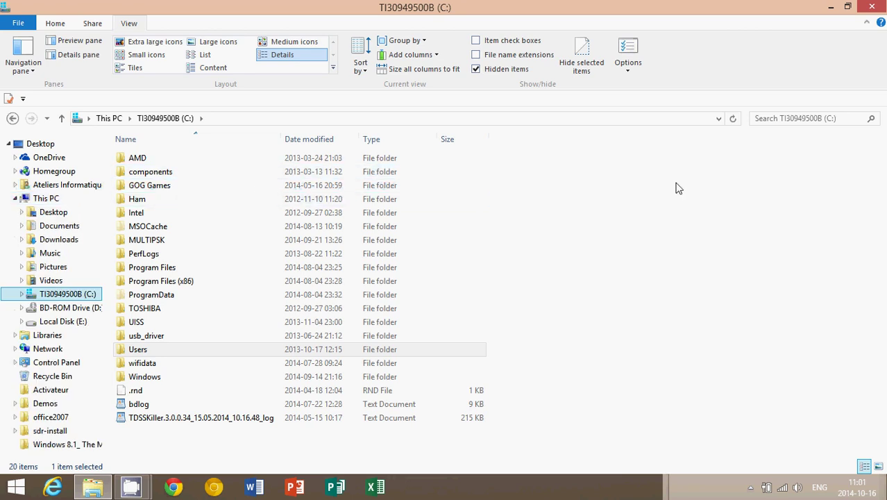
{"action": "left_click", "coordinate": [36, 198]}
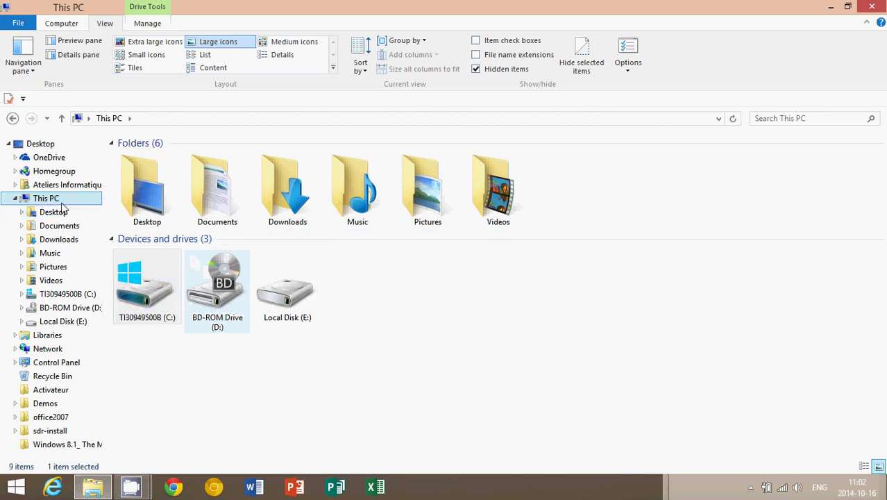
Step: Open the C: drive and look through Program Files before returning to the drive root
{"action": "double_click", "coordinate": [146, 290]}
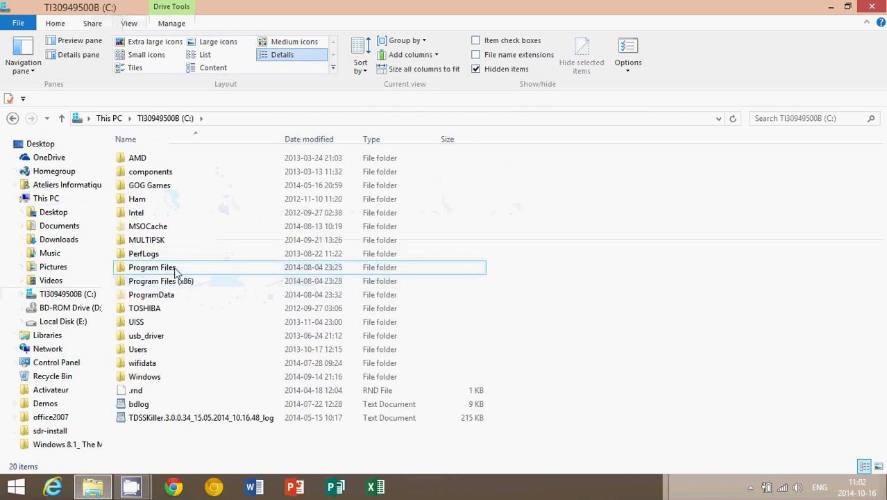
{"action": "double_click", "coordinate": [175, 271]}
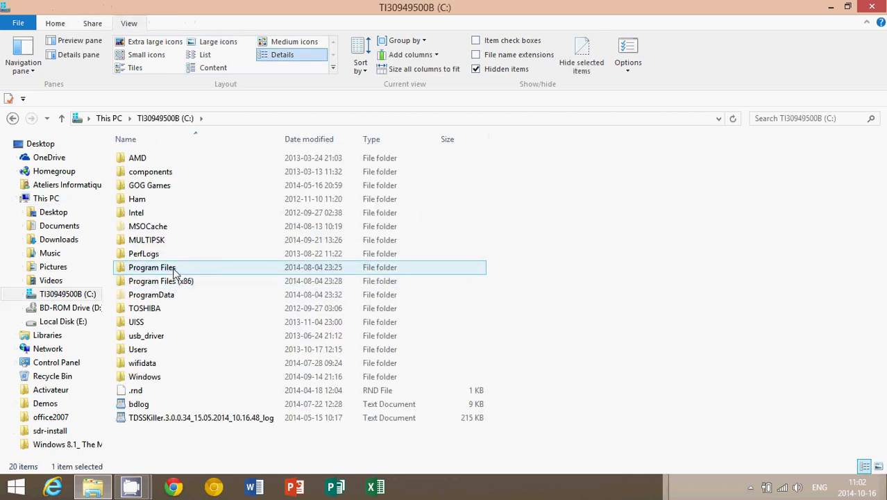
{"action": "scroll", "coordinate": [175, 274], "scroll_direction": "down", "scroll_amount": 3}
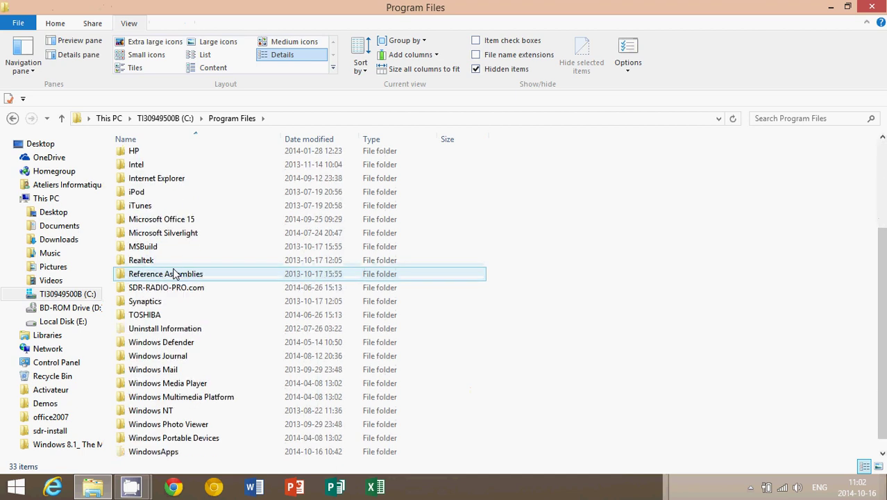
{"action": "scroll", "coordinate": [175, 273], "scroll_direction": "up", "scroll_amount": 3}
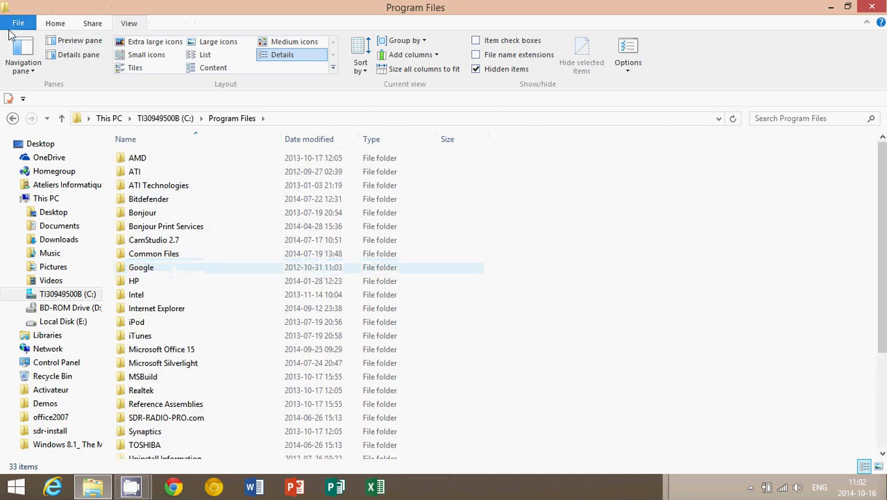
{"action": "left_click", "coordinate": [12, 118]}
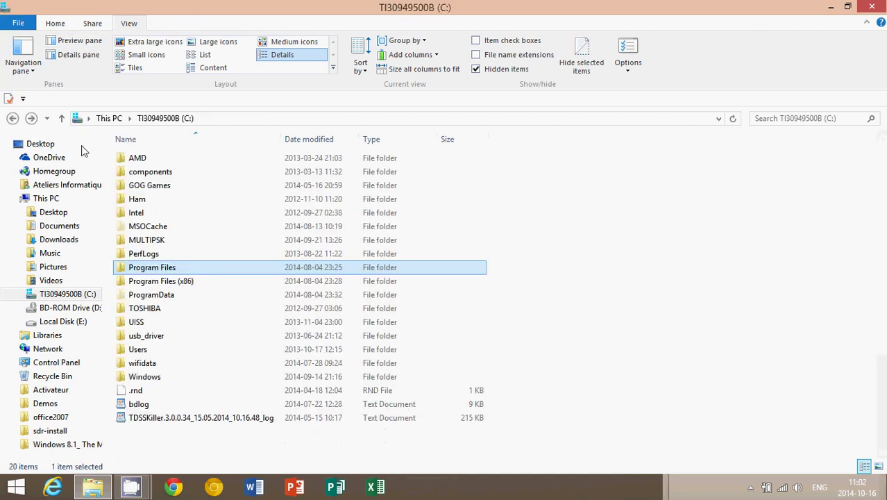
Step: Open Program Files (x86), go back to the C: root and clear the selection
{"action": "left_click", "coordinate": [168, 285]}
{"action": "double_click", "coordinate": [170, 285]}
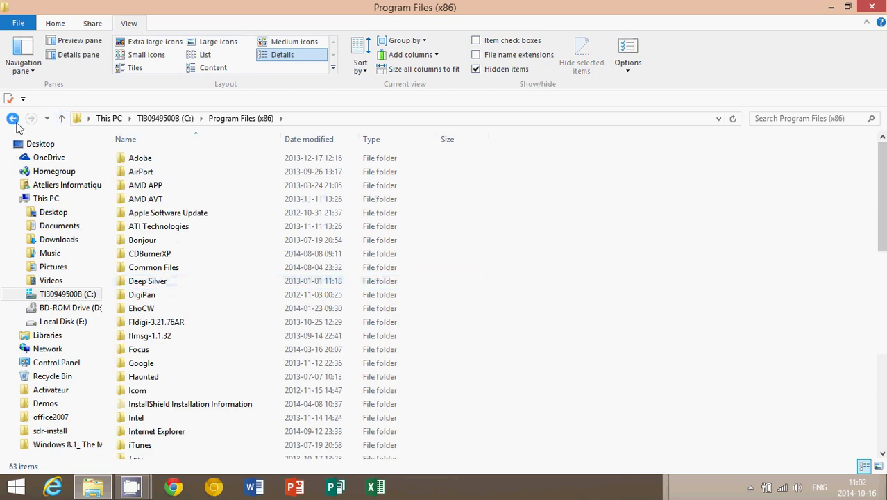
{"action": "left_click", "coordinate": [14, 121]}
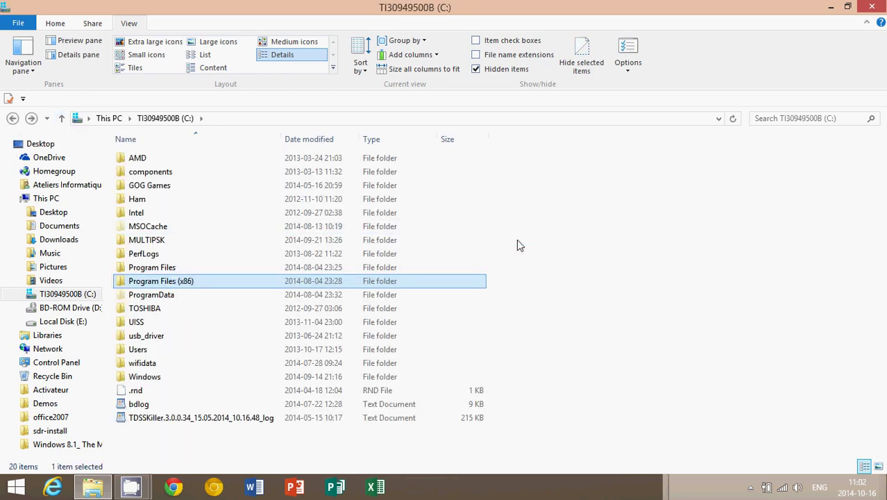
{"action": "left_click", "coordinate": [603, 269]}
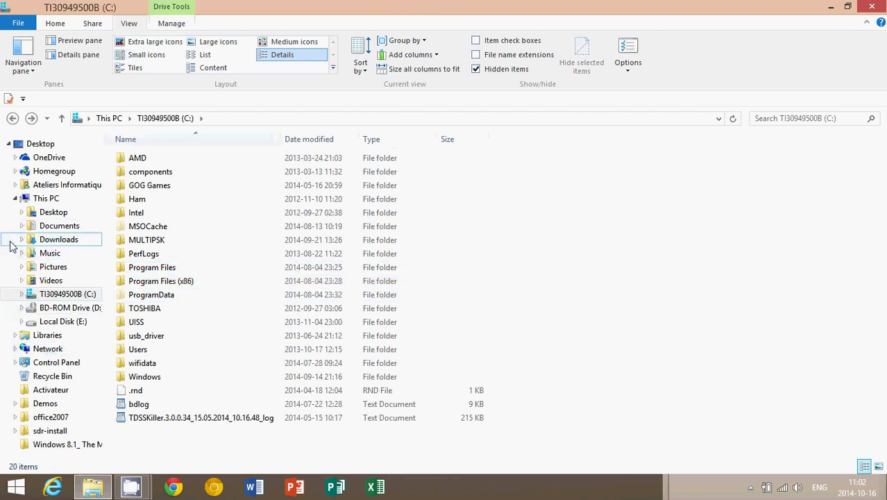
Step: Collapse This PC in the navigation pane, leaving only top-level locations
{"action": "left_click", "coordinate": [15, 199]}
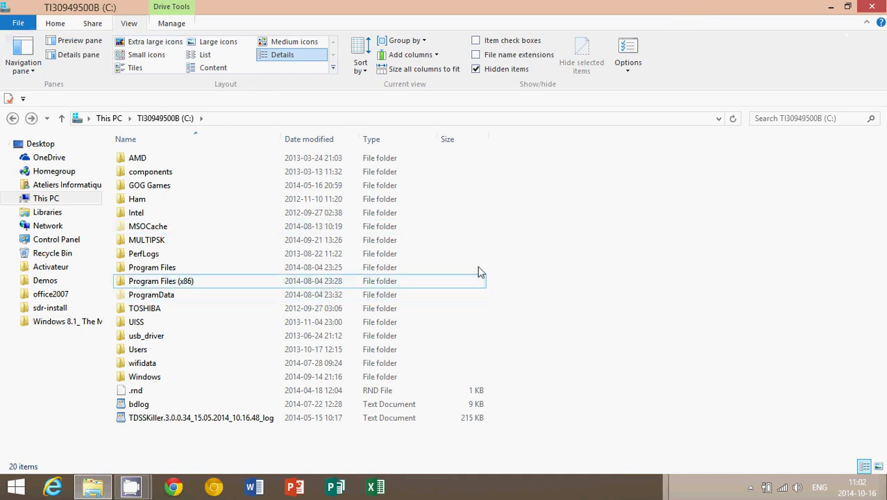
Step: Select This PC to display its six folders and drives C:, D: and E:
{"action": "left_click", "coordinate": [46, 198]}
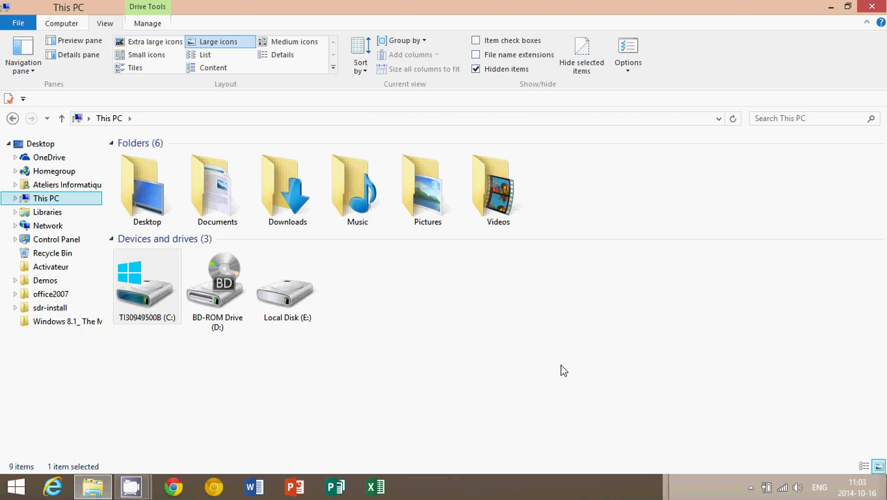
Step: Close the This PC window, bring up the Start screen and scroll through its tile groups
{"action": "left_click", "coordinate": [872, 6]}
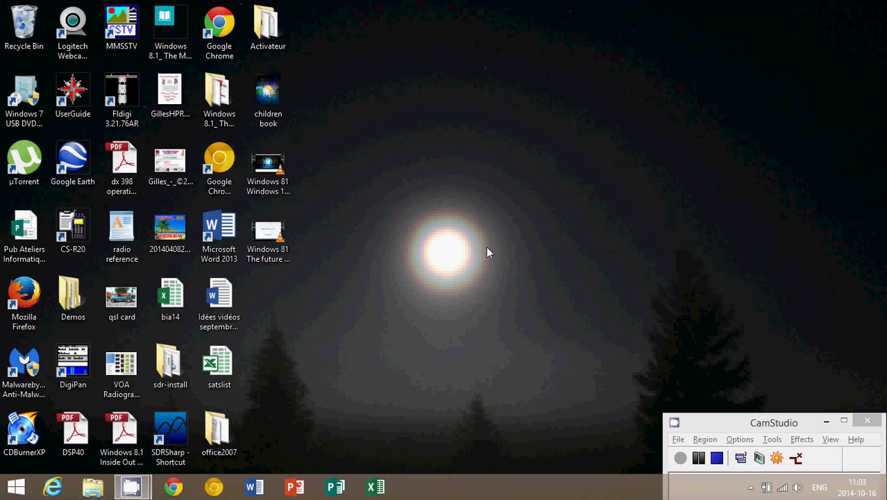
{"action": "key", "text": "super"}
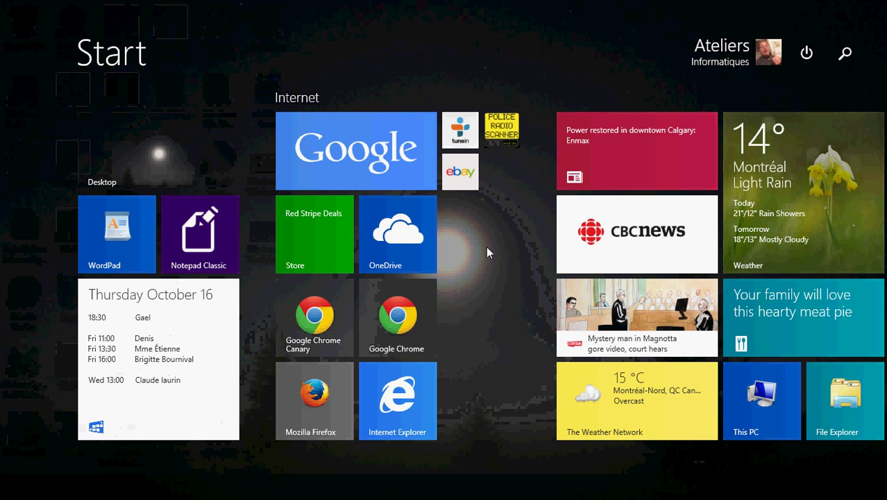
{"action": "scroll", "coordinate": [488, 252], "scroll_direction": "down", "scroll_amount": 5}
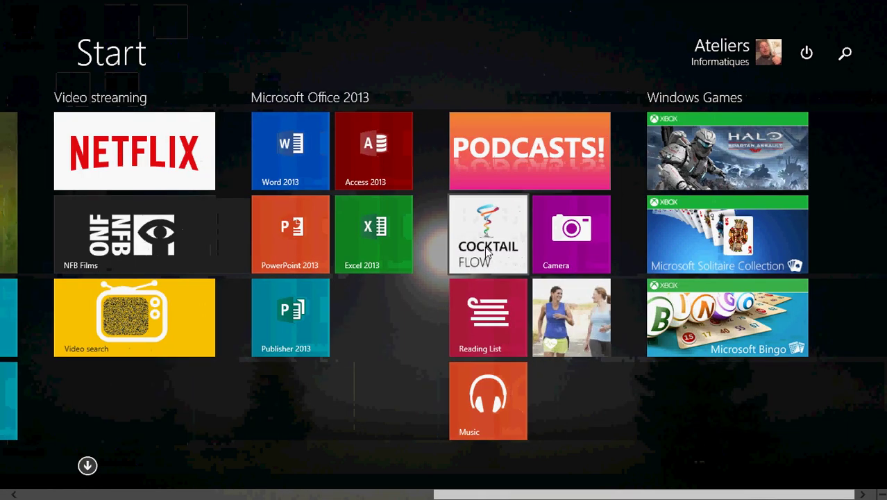
{"action": "scroll", "coordinate": [487, 254], "scroll_direction": "up", "scroll_amount": 5}
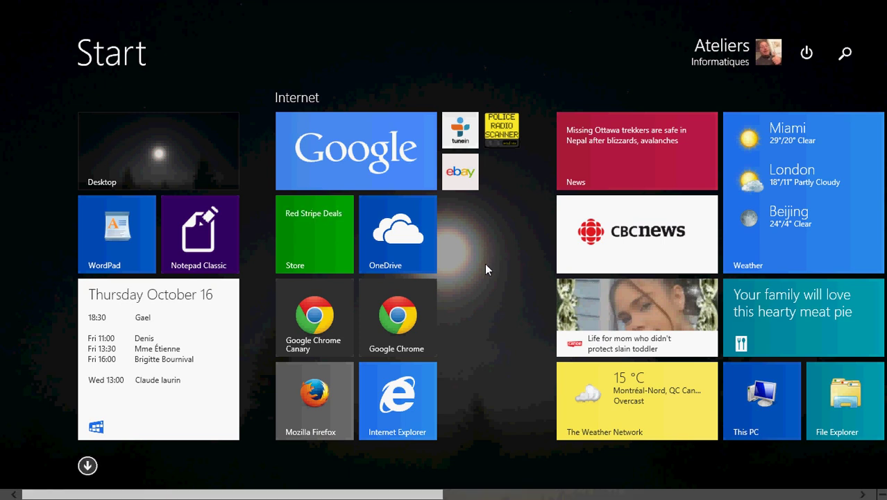
{"action": "scroll", "coordinate": [521, 443], "scroll_direction": "down", "scroll_amount": 2}
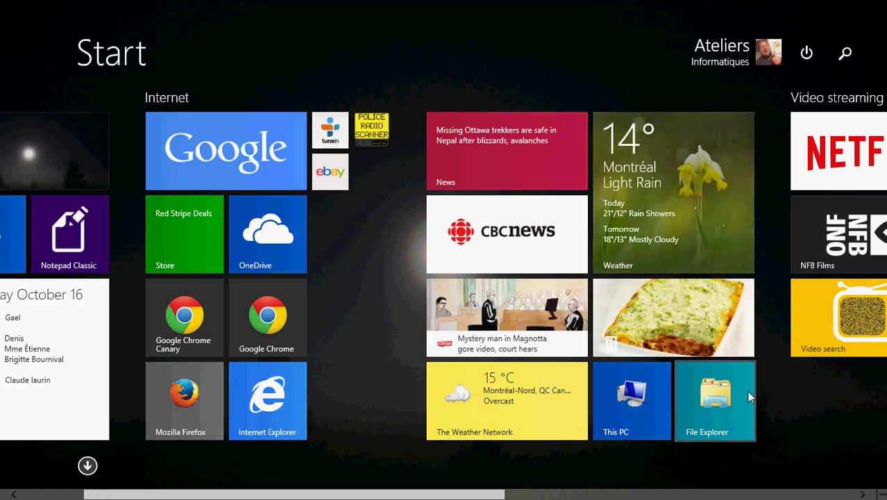
Step: Launch File Explorer at This PC and dismiss the HDR-CX190 device window
{"action": "left_click", "coordinate": [728, 425]}
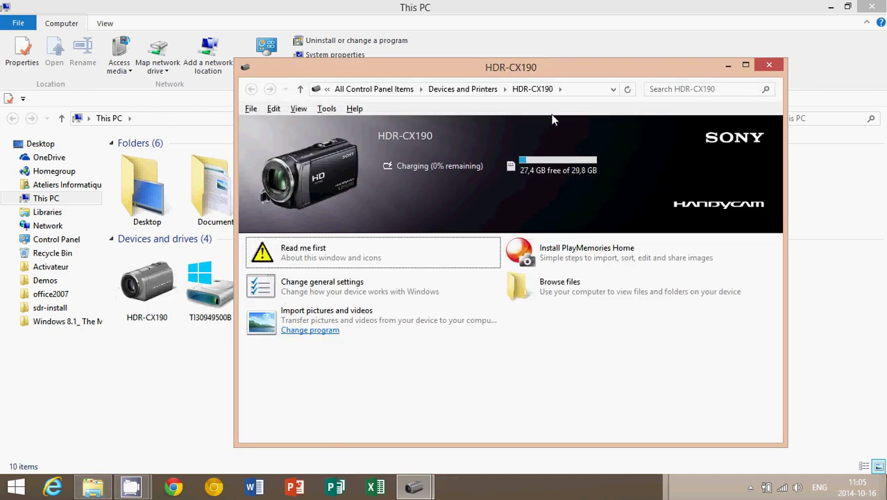
{"action": "left_click", "coordinate": [770, 65]}
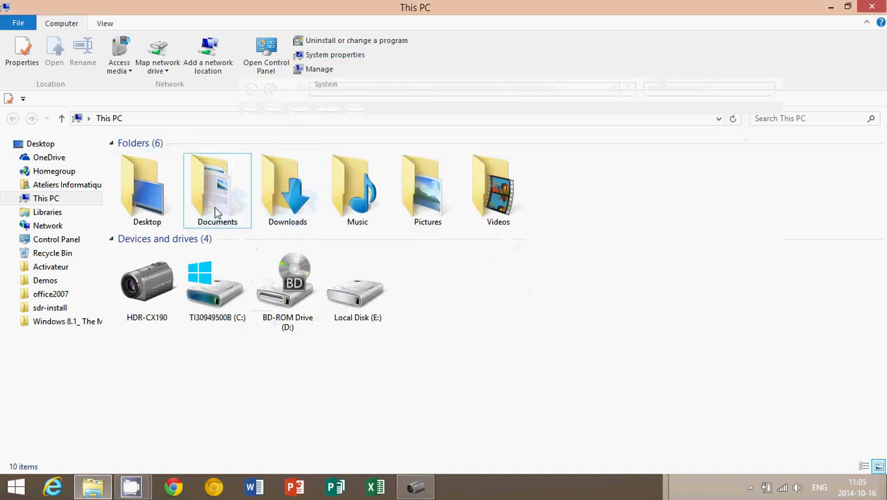
Step: Browse HDR-CX190 > Storage Media > 2014-10-15, go back two levels, and expand This PC
{"action": "left_click", "coordinate": [151, 294]}
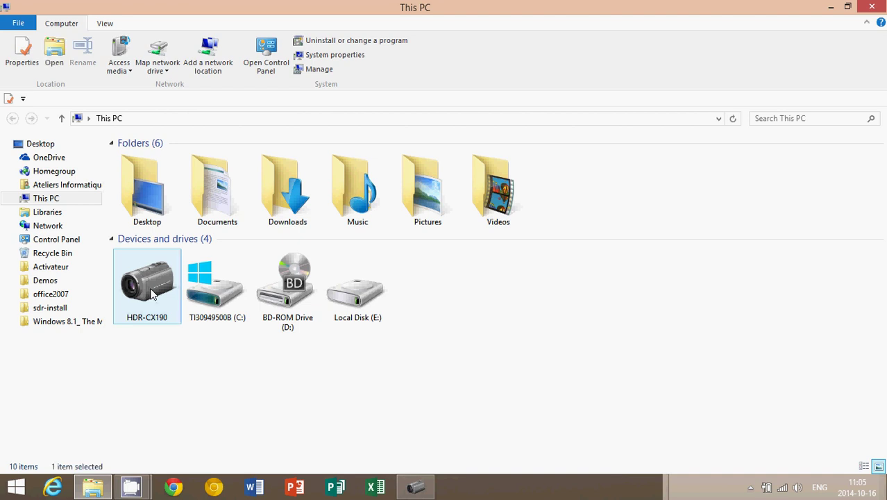
{"action": "double_click", "coordinate": [152, 295]}
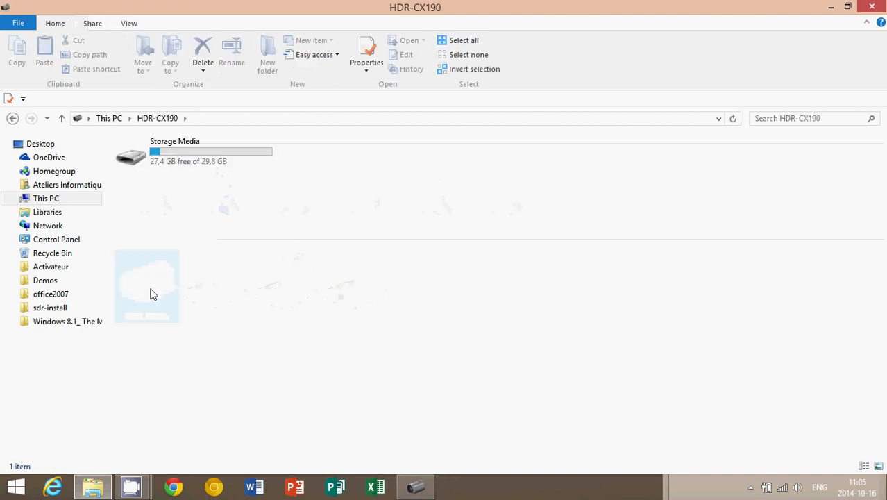
{"action": "double_click", "coordinate": [179, 158]}
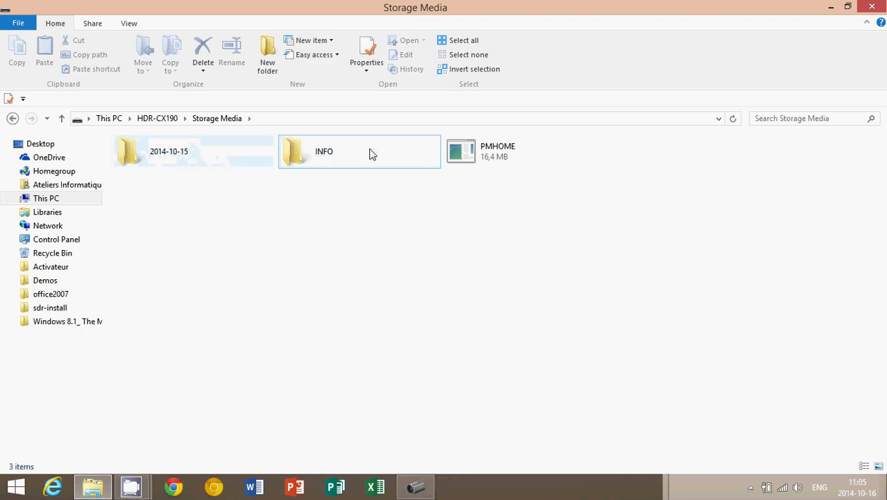
{"action": "double_click", "coordinate": [166, 160]}
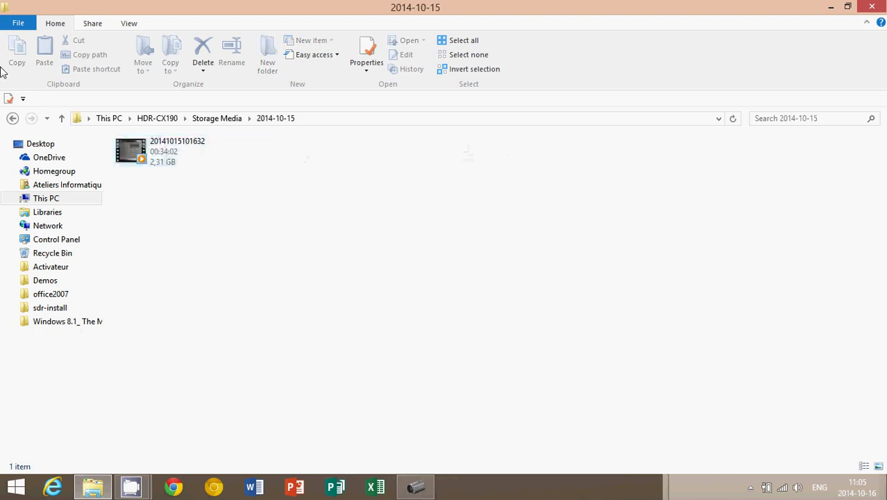
{"action": "left_click", "coordinate": [12, 118]}
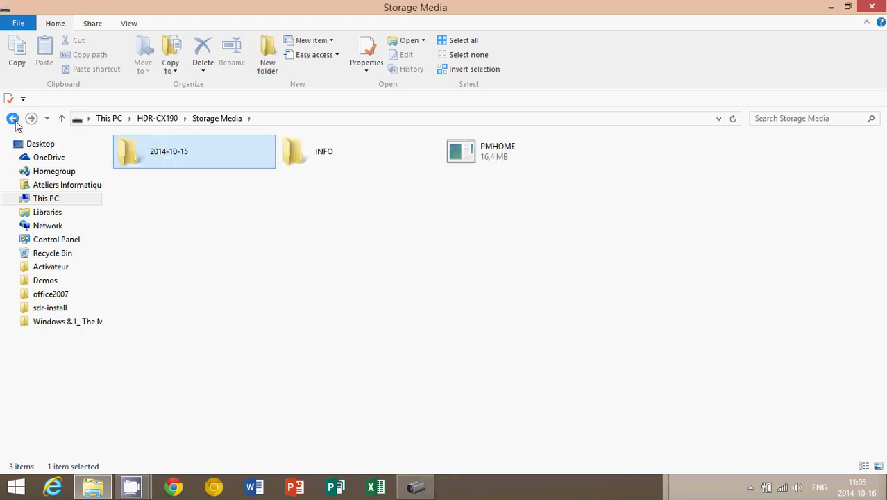
{"action": "left_click", "coordinate": [13, 118]}
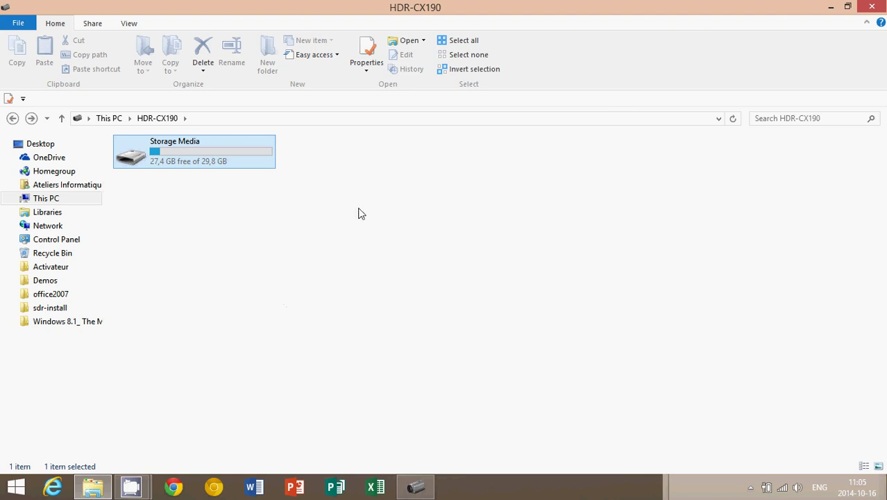
{"action": "left_click", "coordinate": [16, 199]}
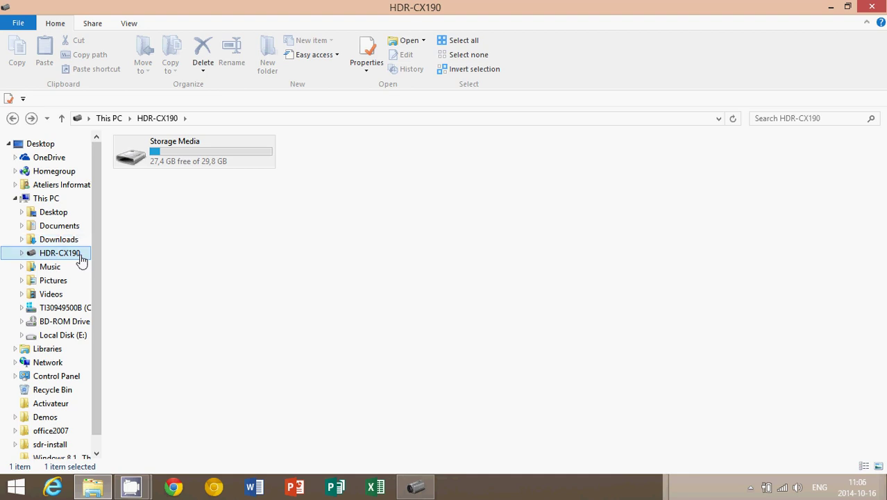
Step: Show the desktop, bring back the This PC window, then close it
{"action": "key", "text": "super+d"}
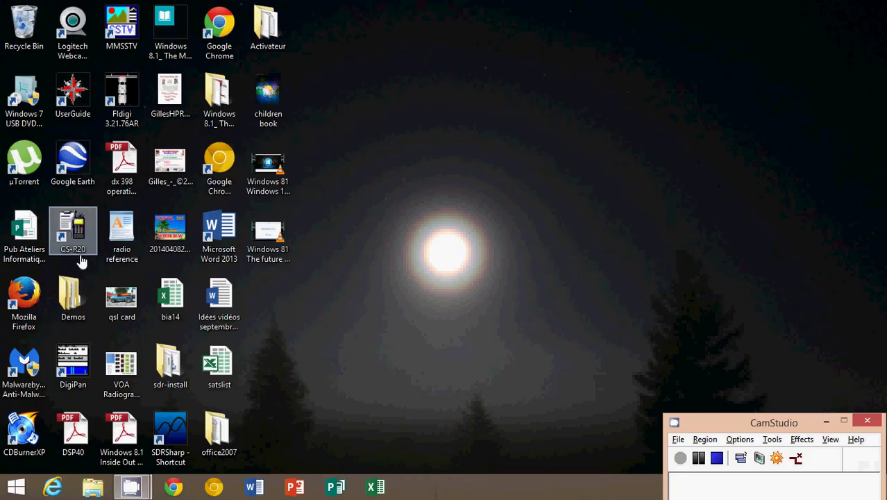
{"action": "left_click", "coordinate": [96, 490]}
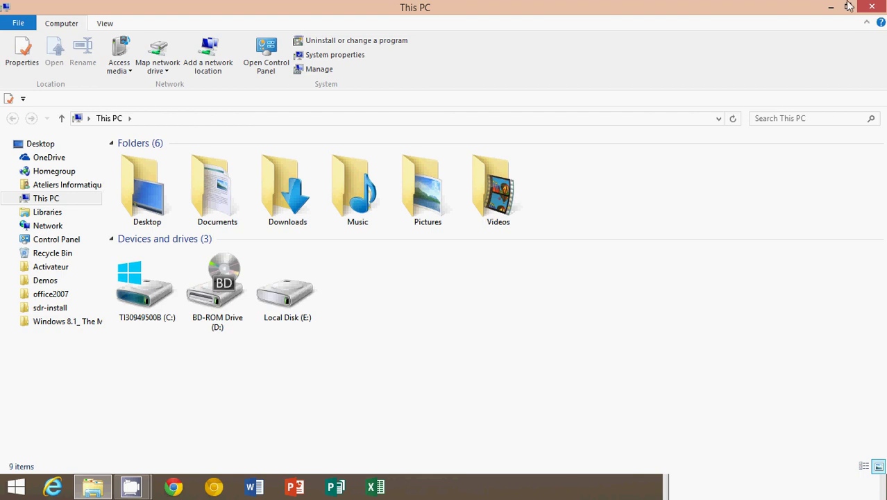
{"action": "left_click", "coordinate": [874, 8]}
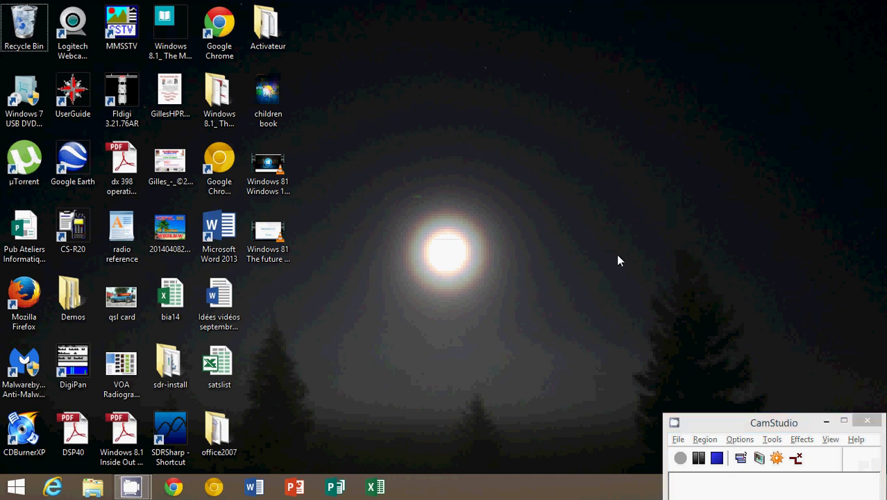
{"action": "key", "text": "super"}
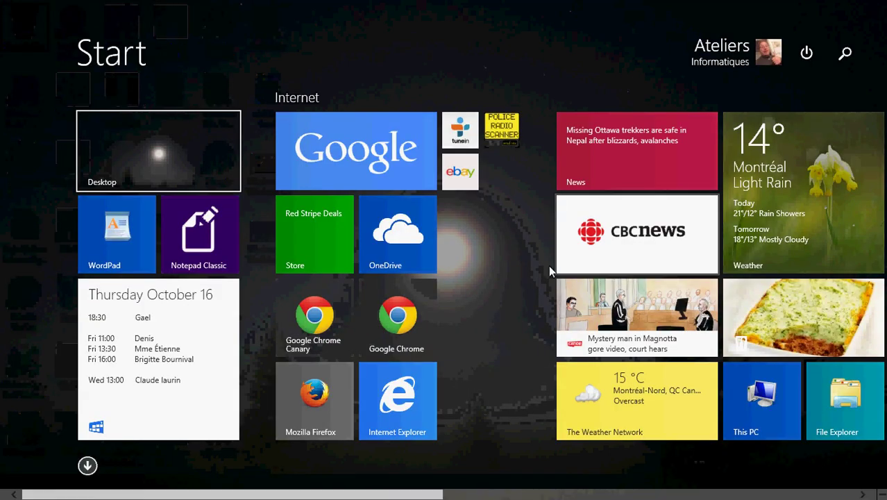
{"action": "scroll", "coordinate": [477, 297], "scroll_direction": "down", "scroll_amount": 2}
{"action": "scroll", "coordinate": [395, 304], "scroll_direction": "down", "scroll_amount": 6}
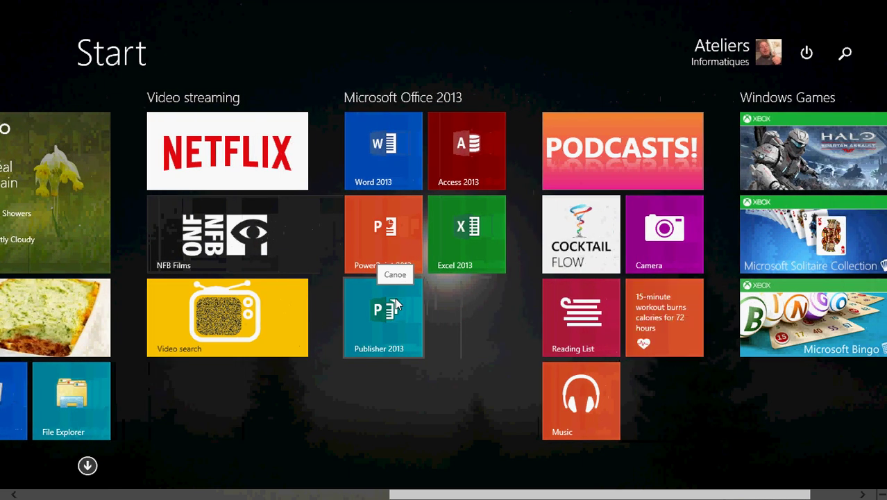
{"action": "scroll", "coordinate": [311, 445], "scroll_direction": "up", "scroll_amount": 5}
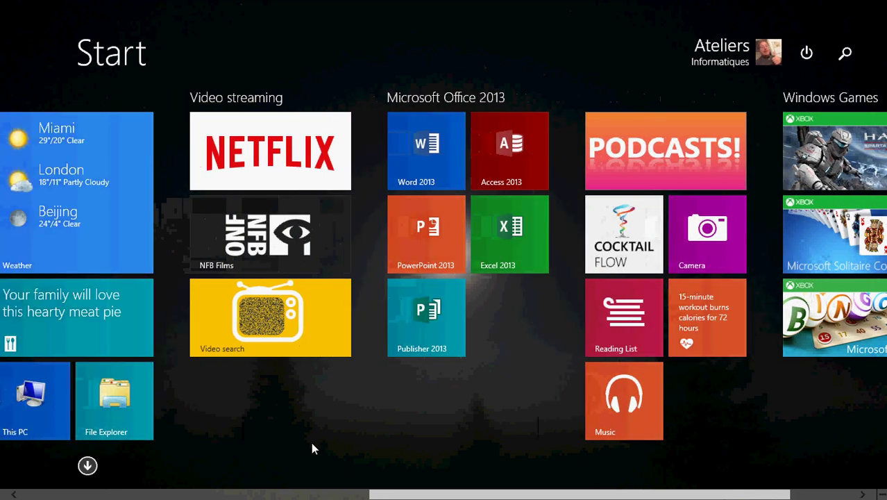
{"action": "scroll", "coordinate": [311, 442], "scroll_direction": "up", "scroll_amount": 2}
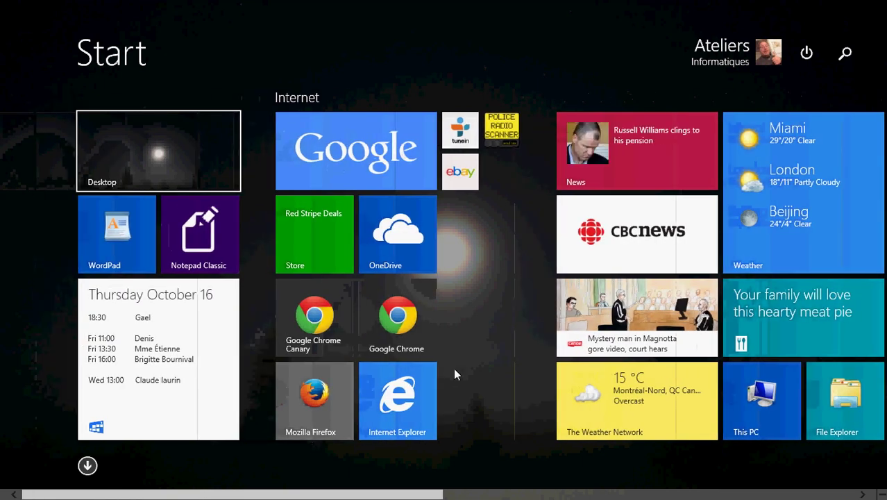
{"action": "scroll", "coordinate": [497, 339], "scroll_direction": "down", "scroll_amount": 5}
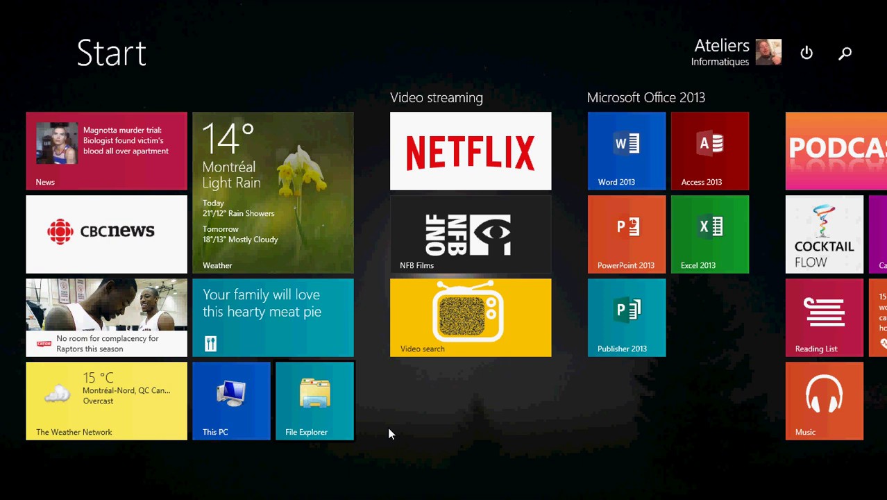
{"action": "scroll", "coordinate": [389, 433], "scroll_direction": "up", "scroll_amount": 5}
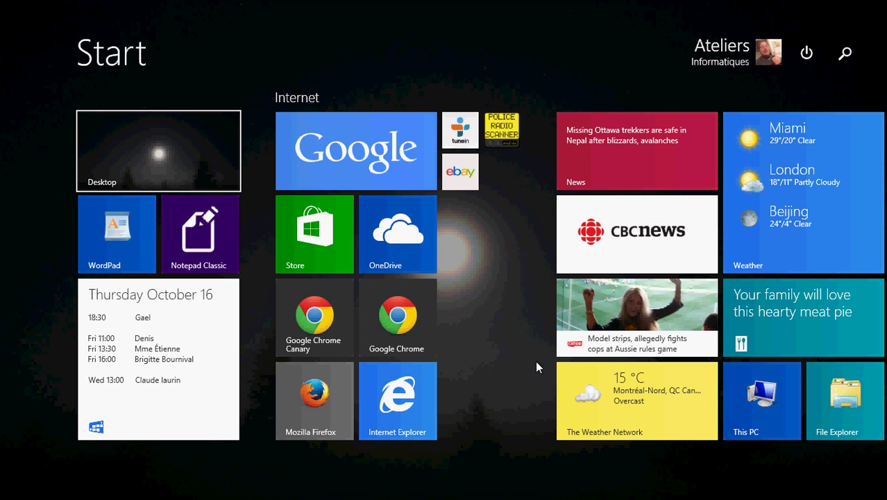
{"action": "left_click", "coordinate": [193, 146]}
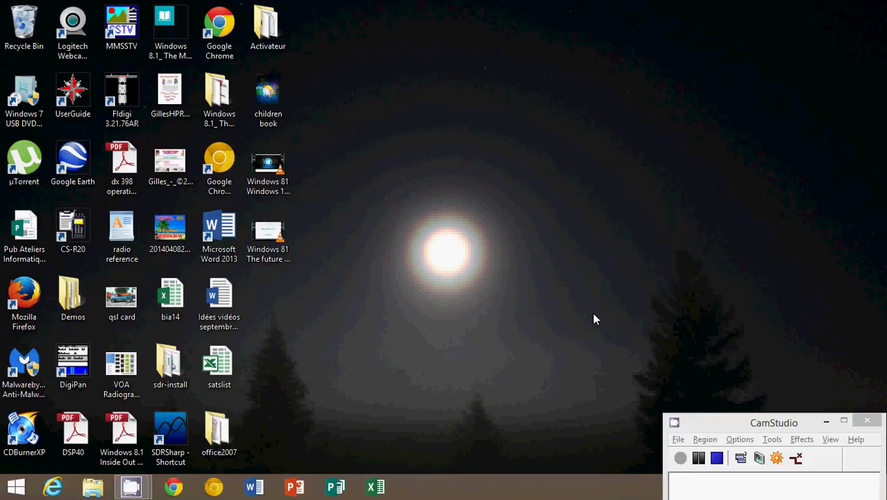